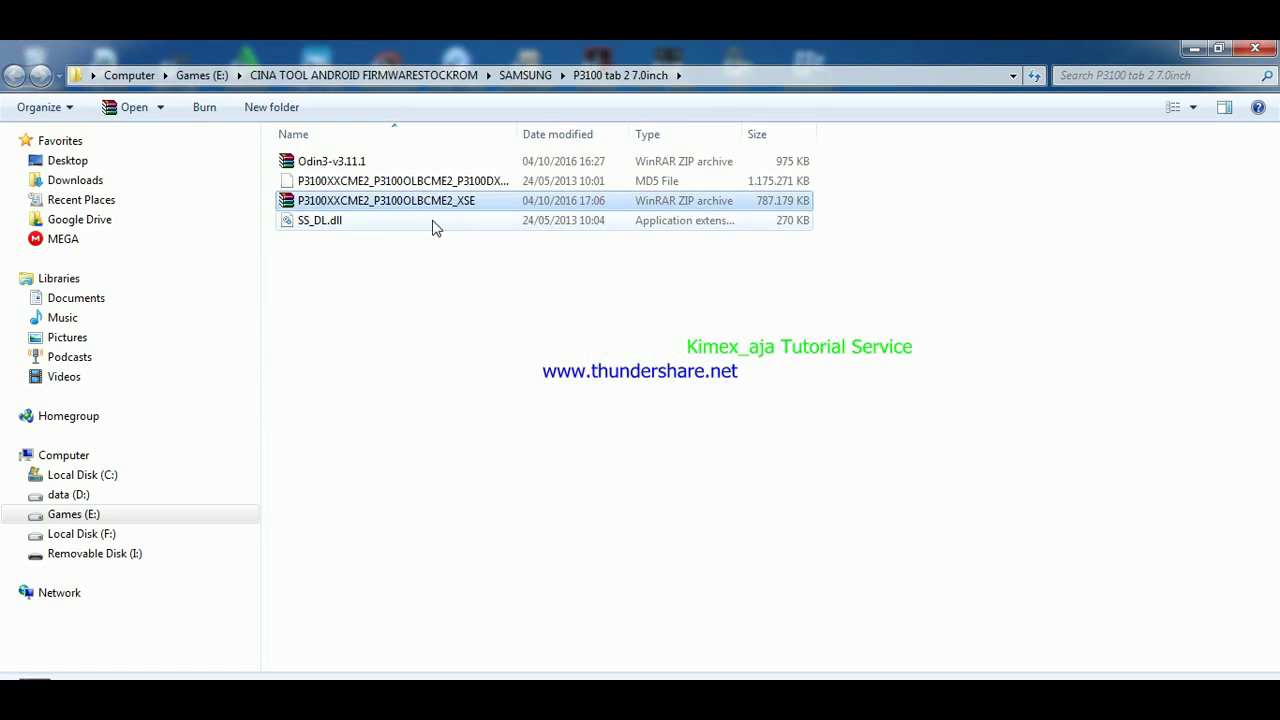
- Extract the Odin3-v3.11.1 archive into the current folder and launch Odin3_v3.11.1 from the extracted Odin3 folder
right_click(323, 164)
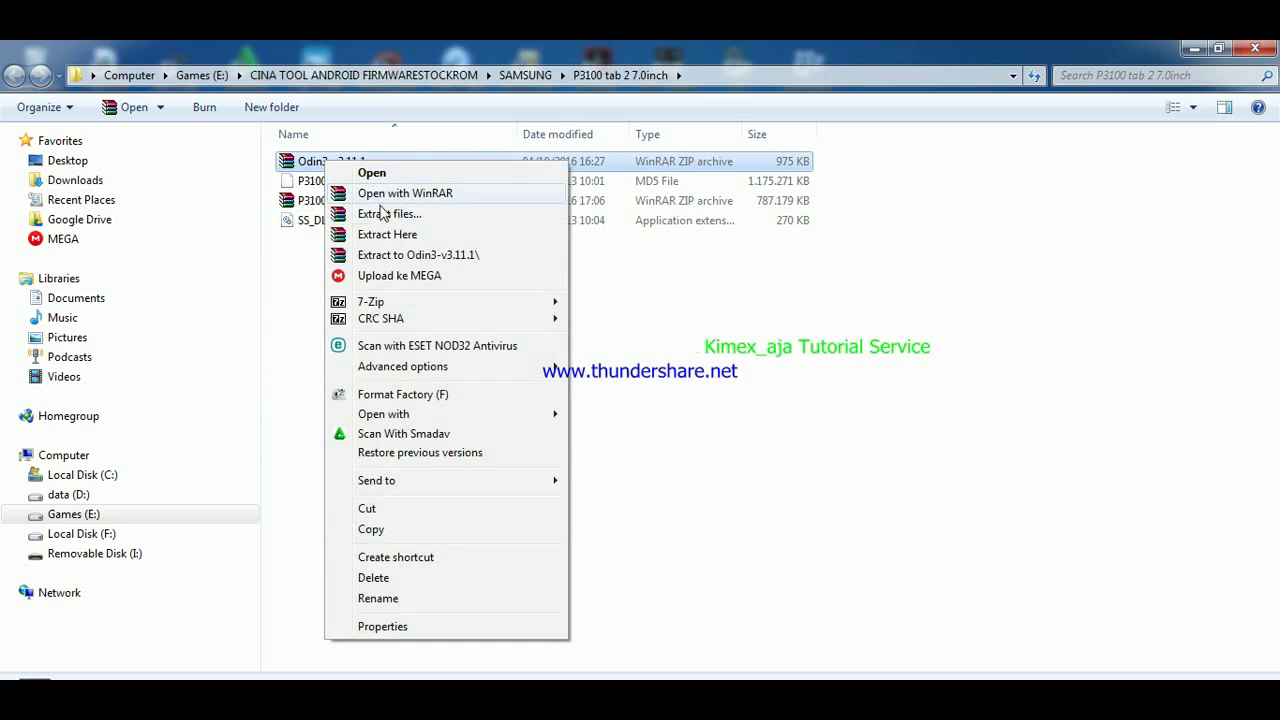
left_click(392, 236)
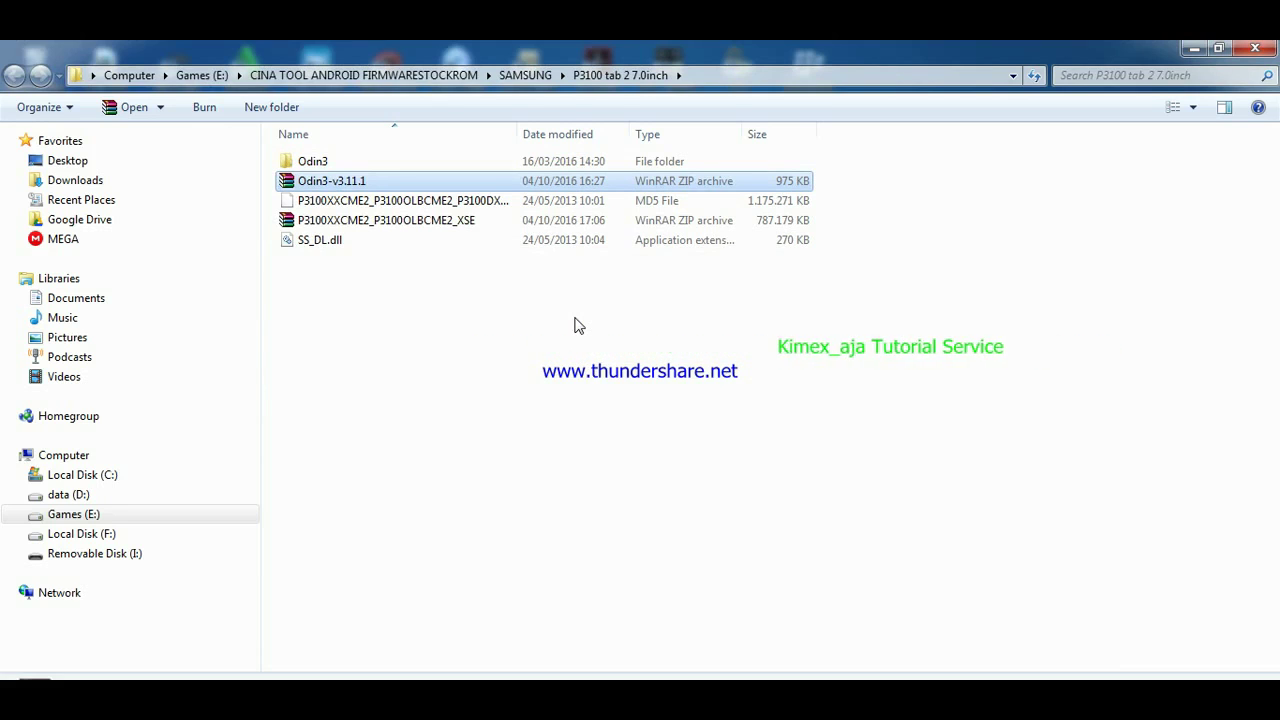
double_click(331, 165)
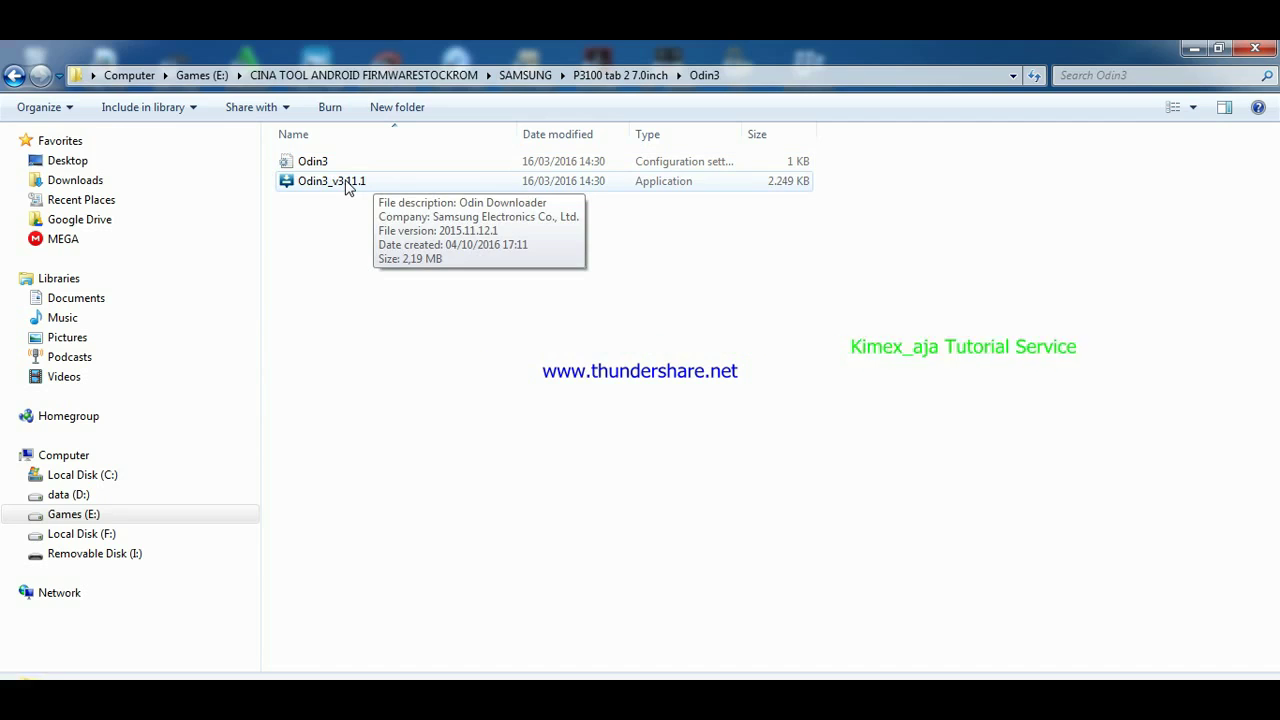
double_click(345, 181)
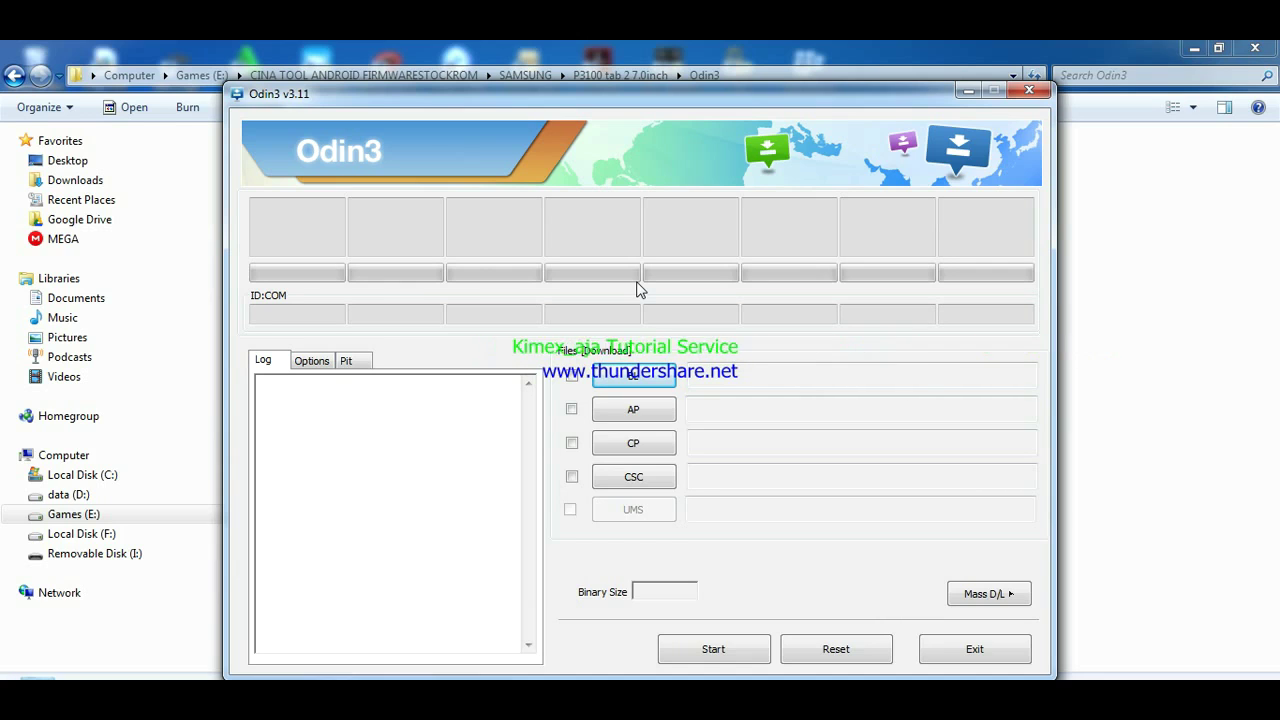
left_click(637, 413)
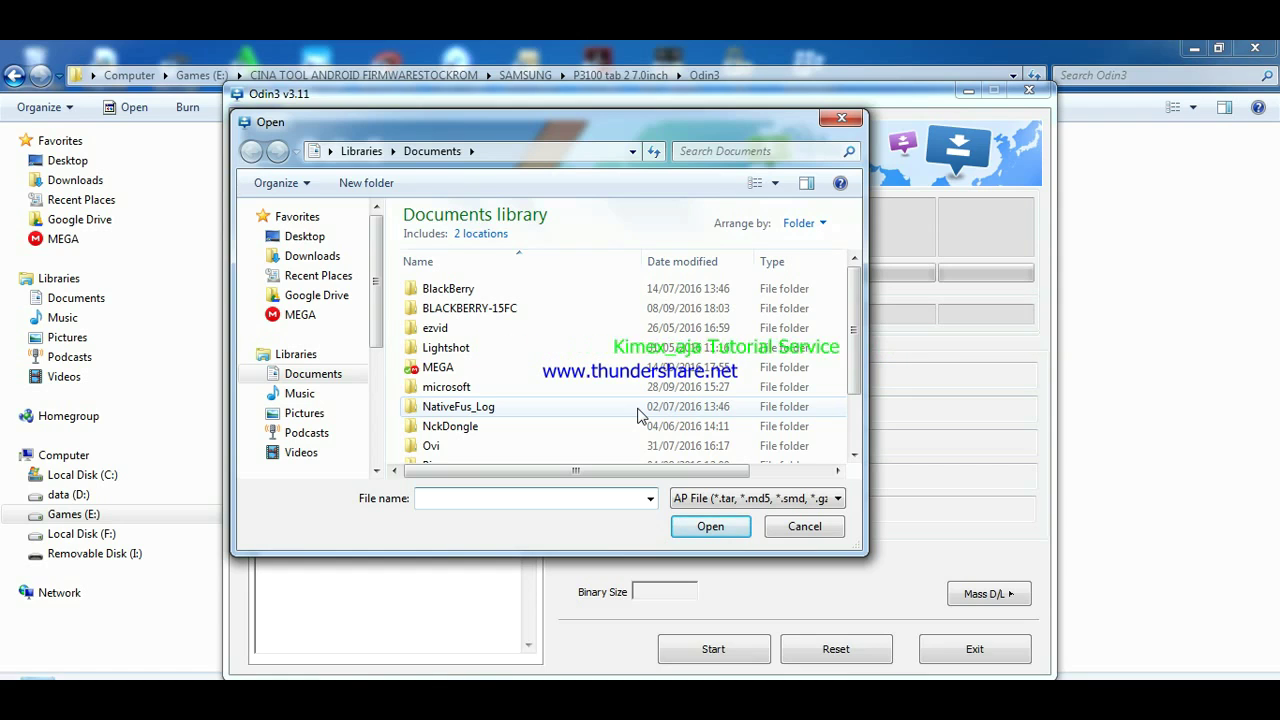
left_click(841, 118)
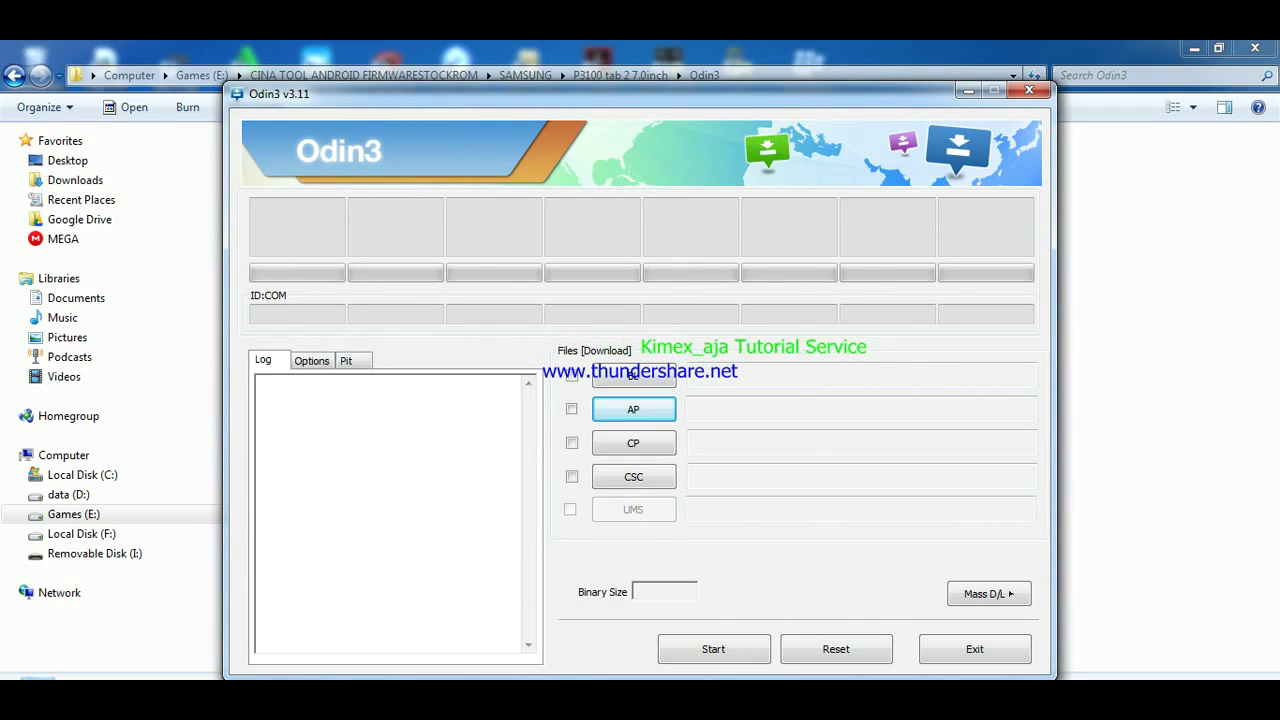
left_click(633, 409)
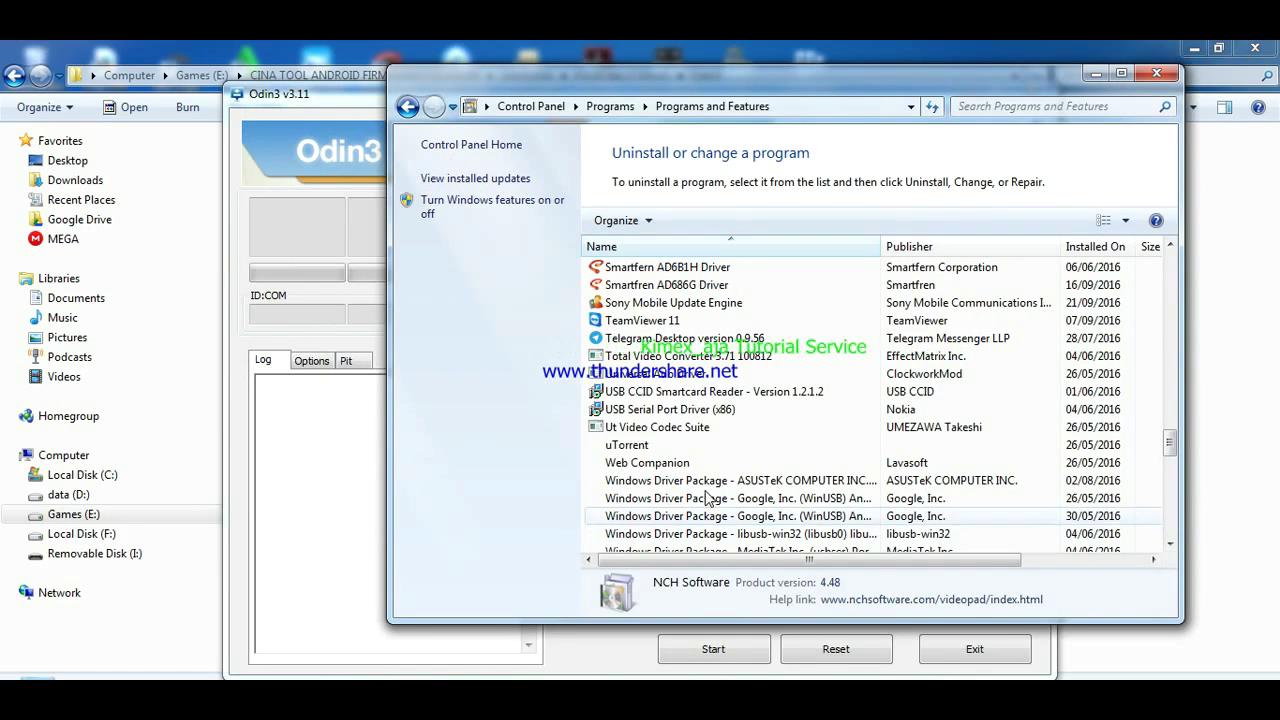
left_click(1156, 73)
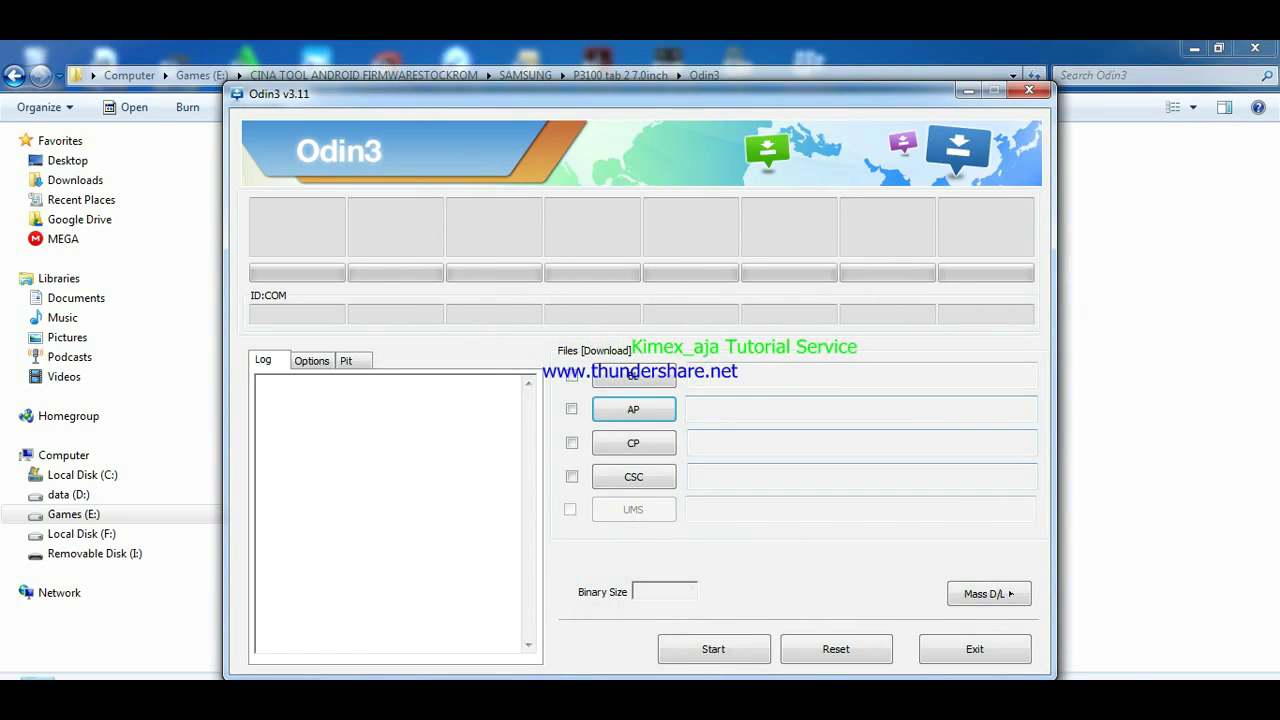
- Check the Modems category in Device Manager for the Samsung Mobile USB Modem, and close the system windows
key("super")
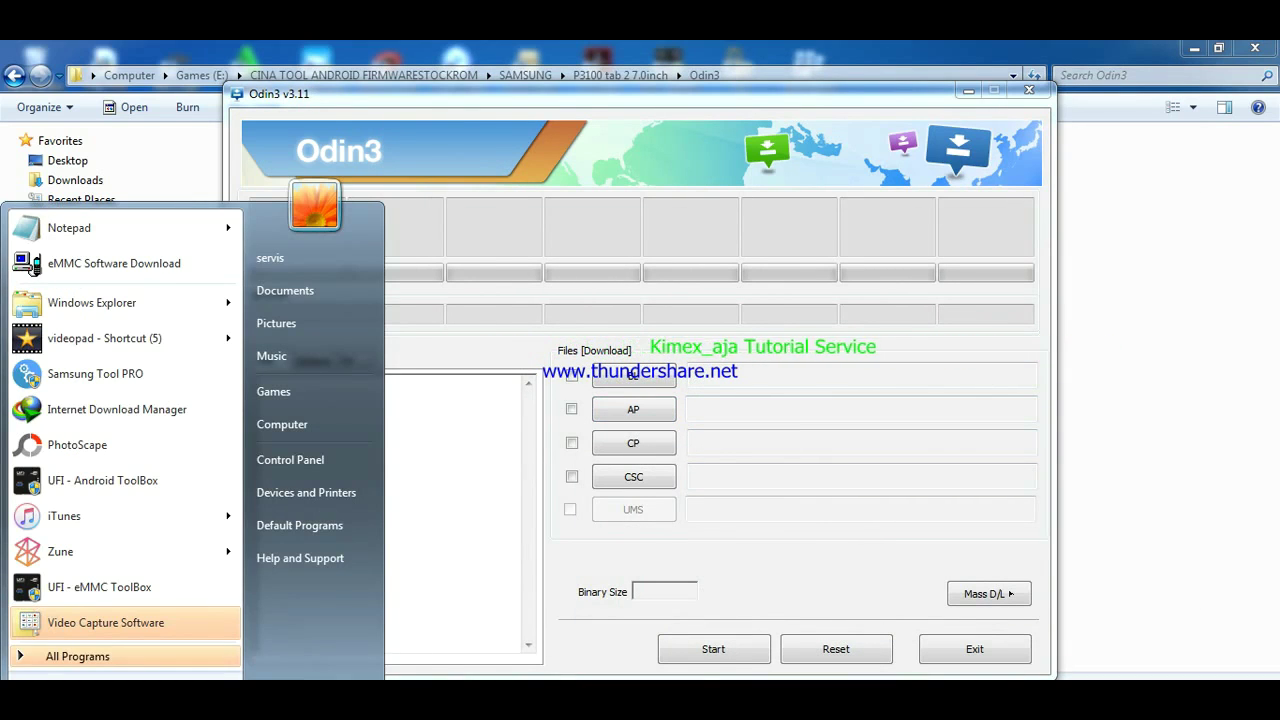
right_click(282, 426)
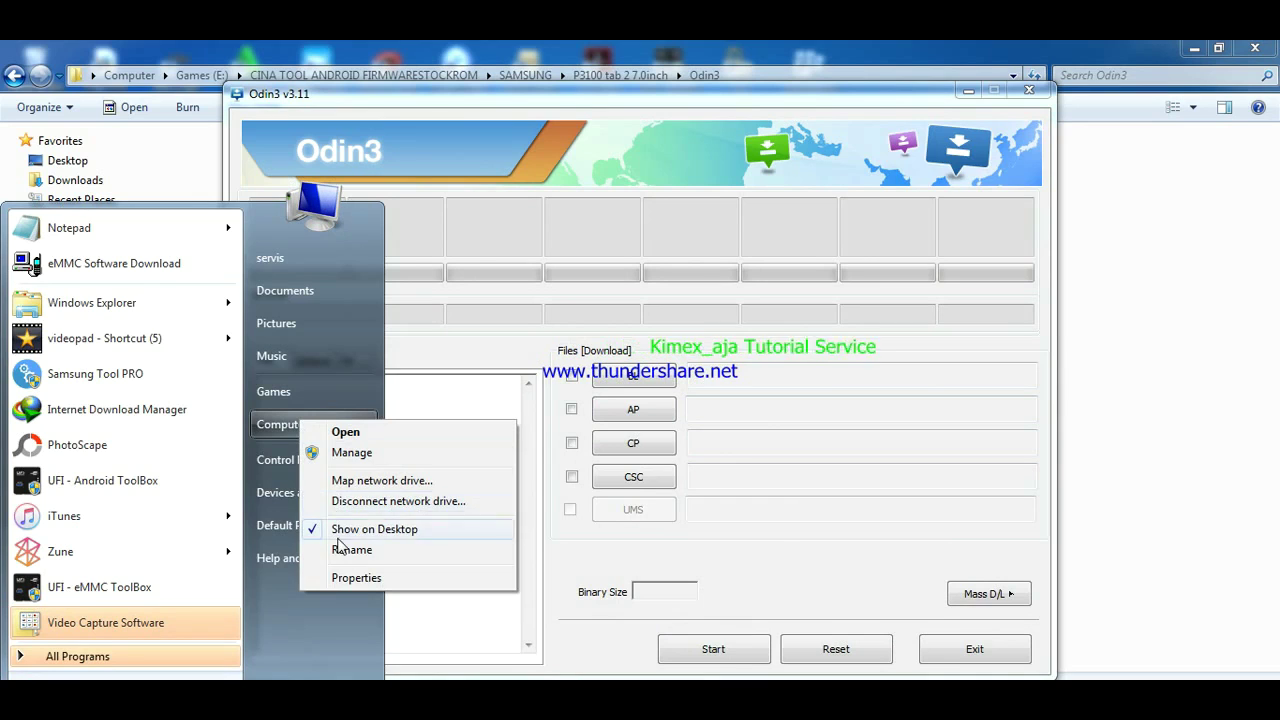
left_click(350, 579)
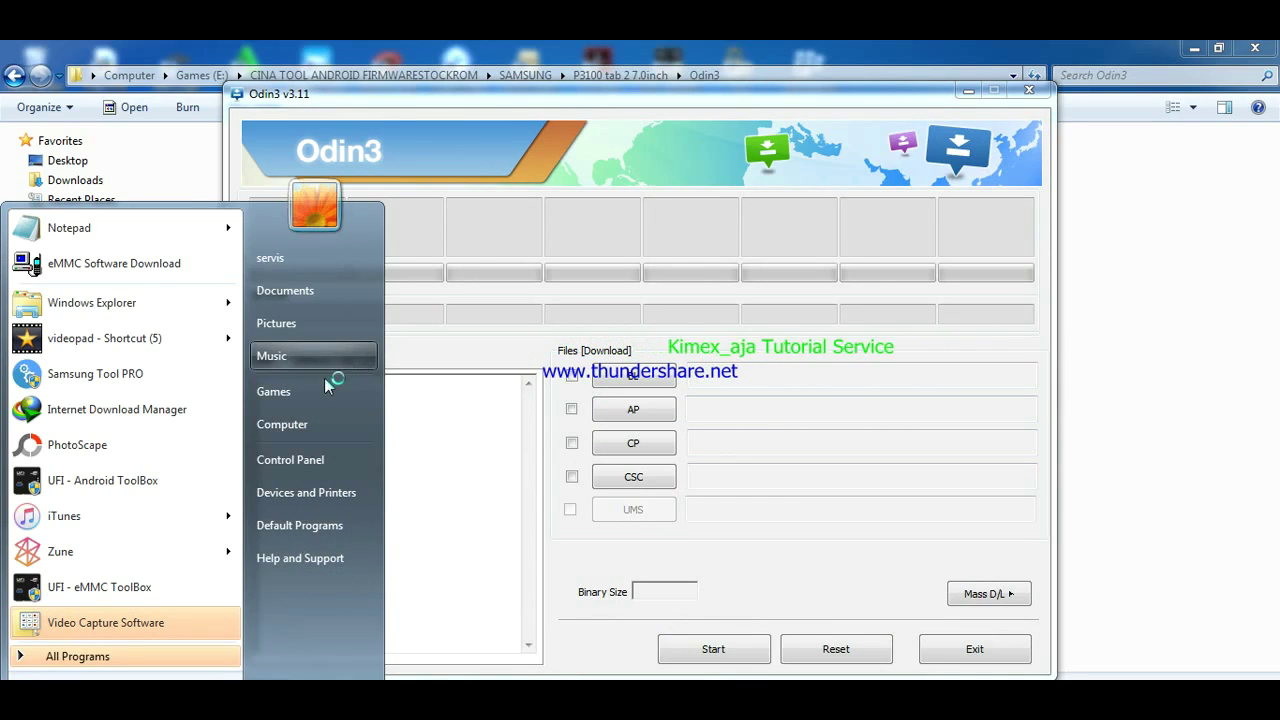
left_click(476, 209)
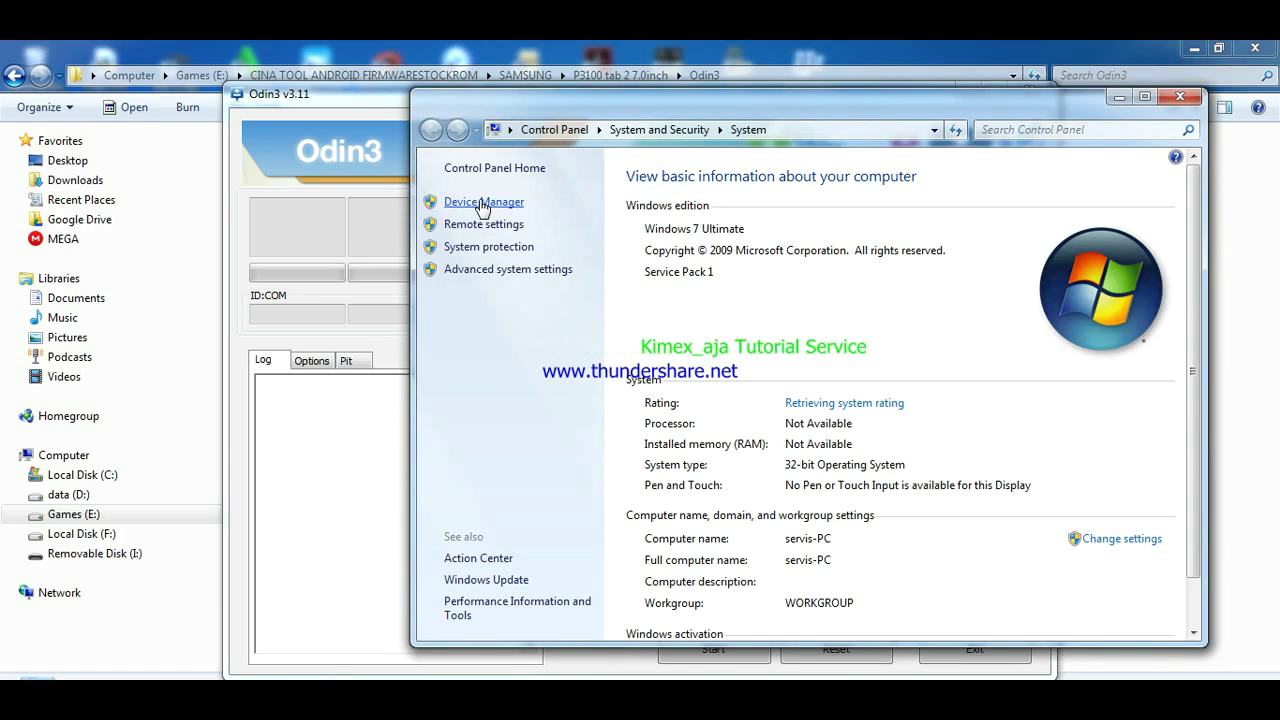
left_click(481, 203)
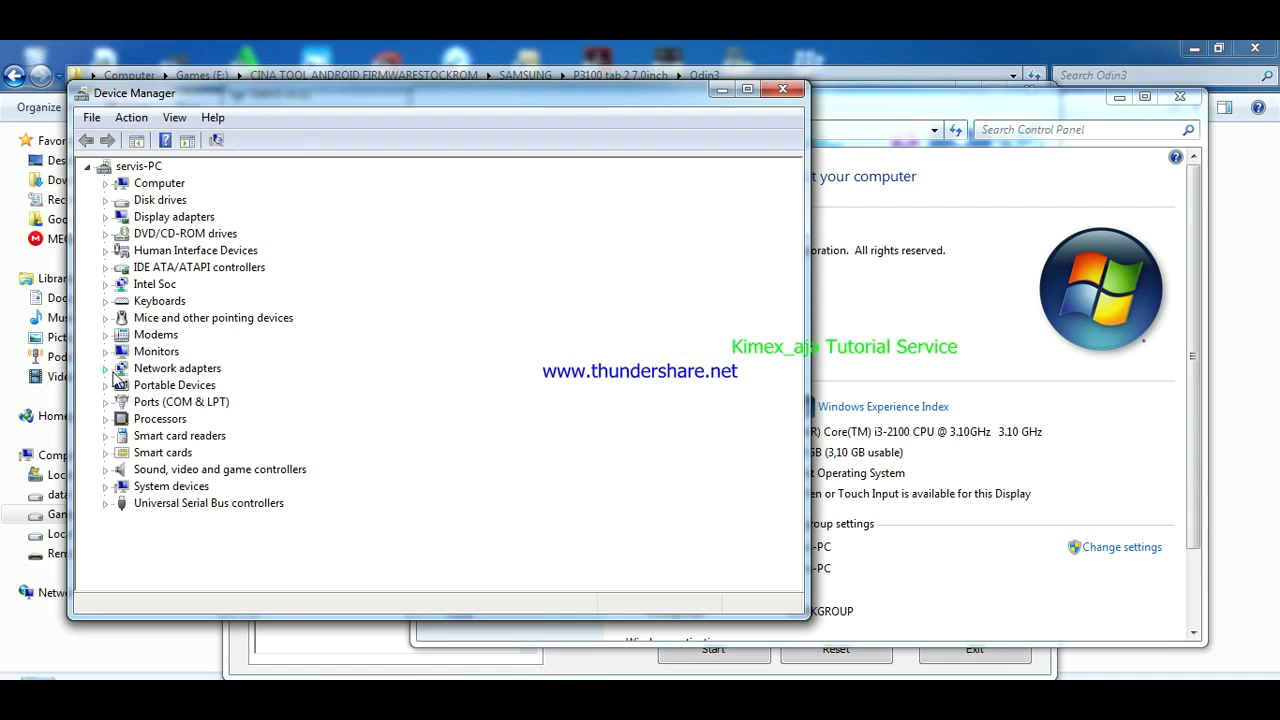
left_click(105, 334)
left_click(215, 352)
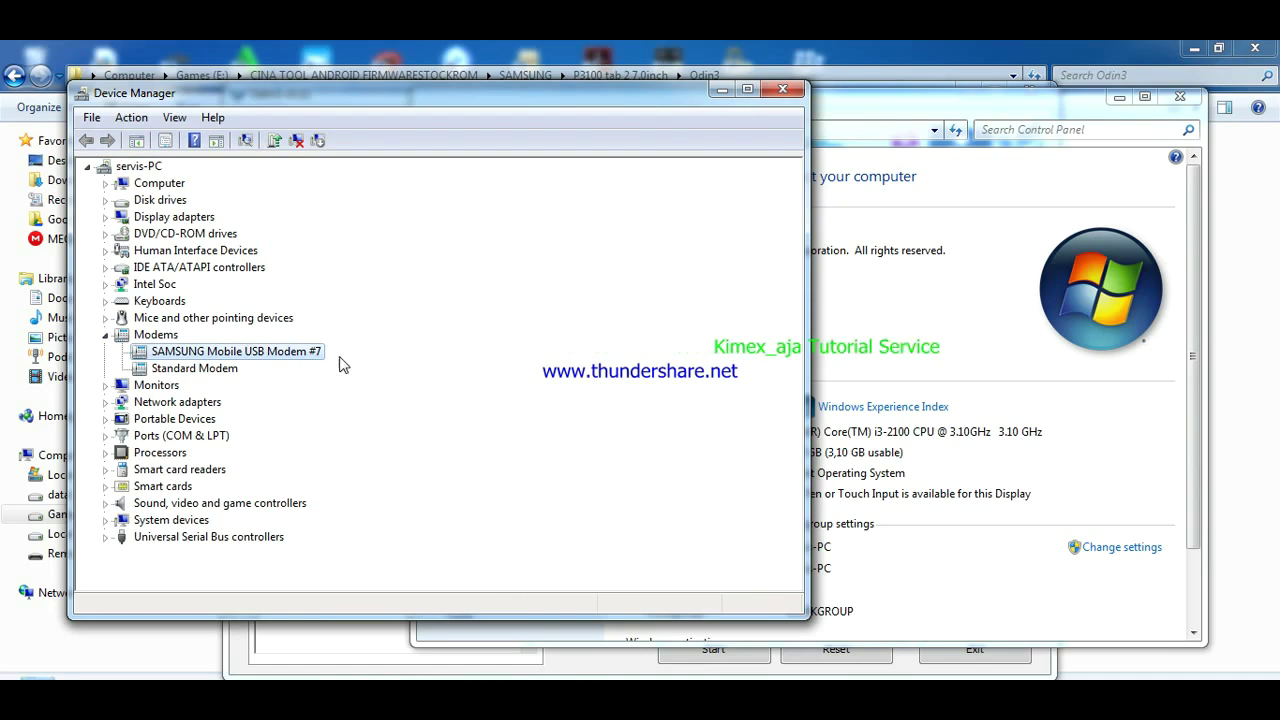
left_click(783, 89)
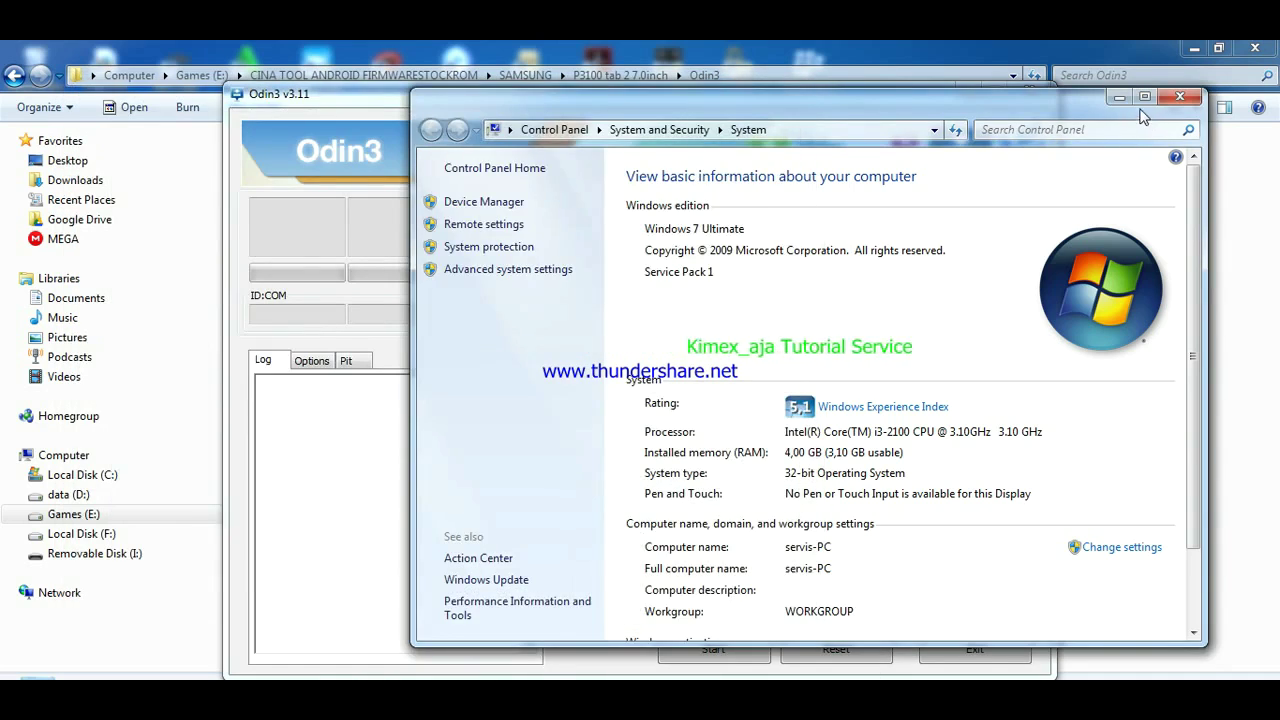
left_click(1180, 96)
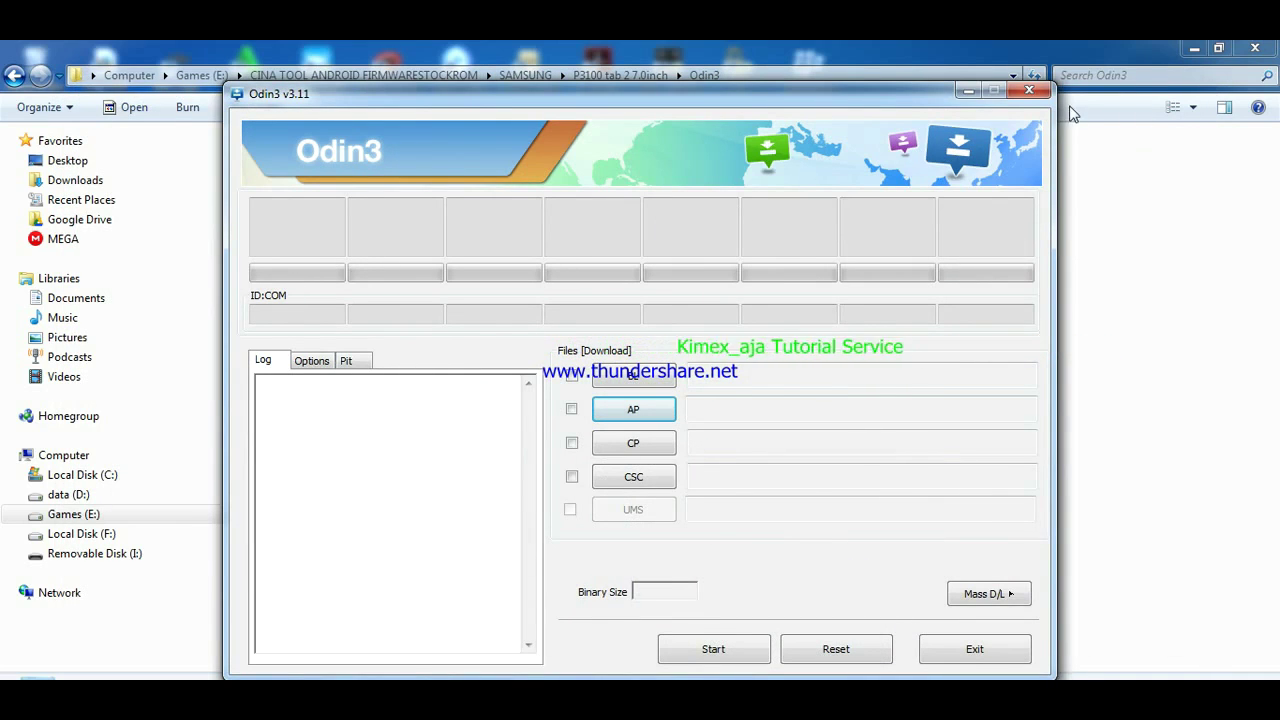
- Close Odin3 and relaunch the Odin3_v3.11.1 application from the Odin3 folder
left_click(1028, 91)
left_click(330, 183)
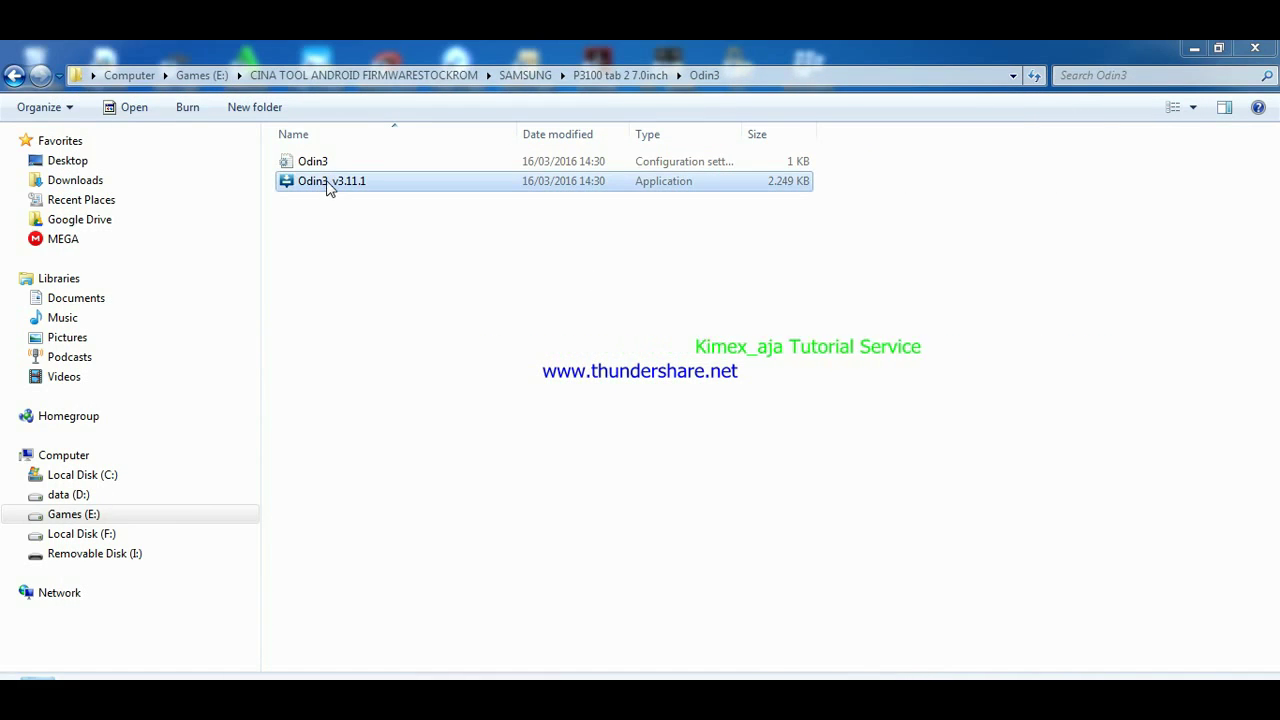
double_click(330, 183)
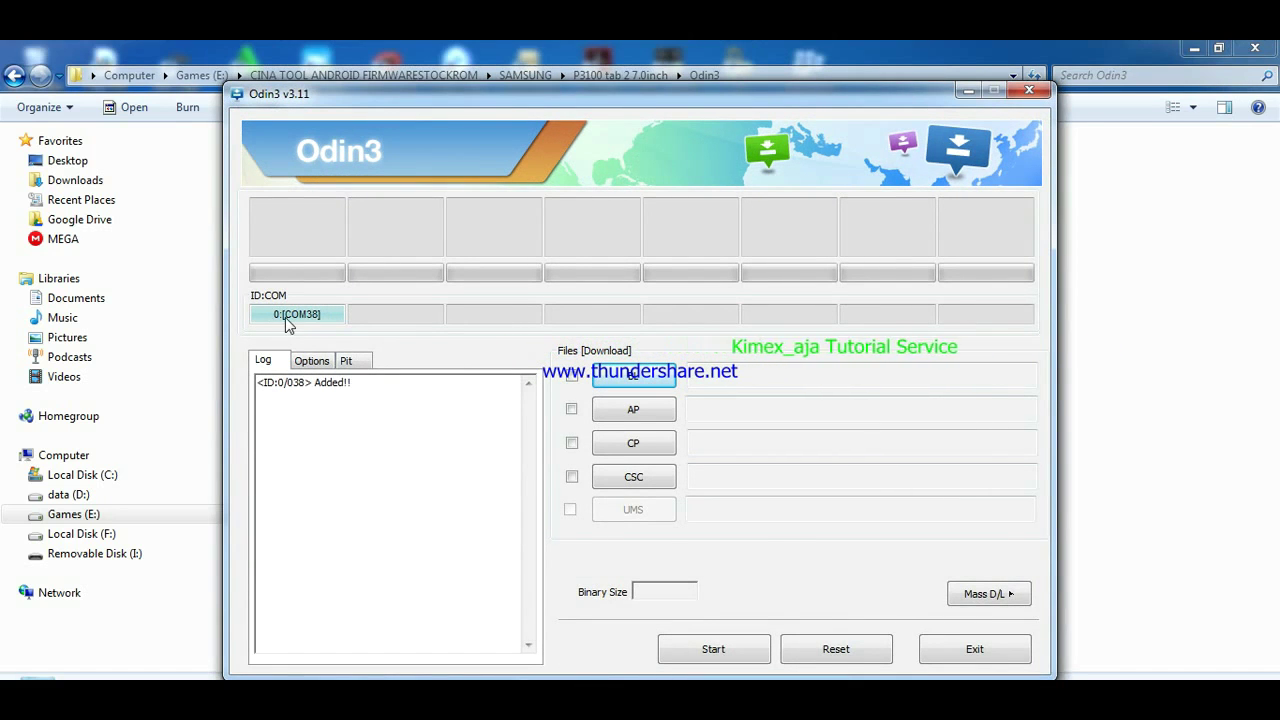
- Browse for the AP file in the P3100 tab 2 7.0inch folder, under SAMSUNG in the CINA TOOL ANDROID FIRMWARESTOCKROM folder on Games (E:)
left_click(636, 411)
left_click_drag(378, 300, 372, 358)
left_click(323, 423)
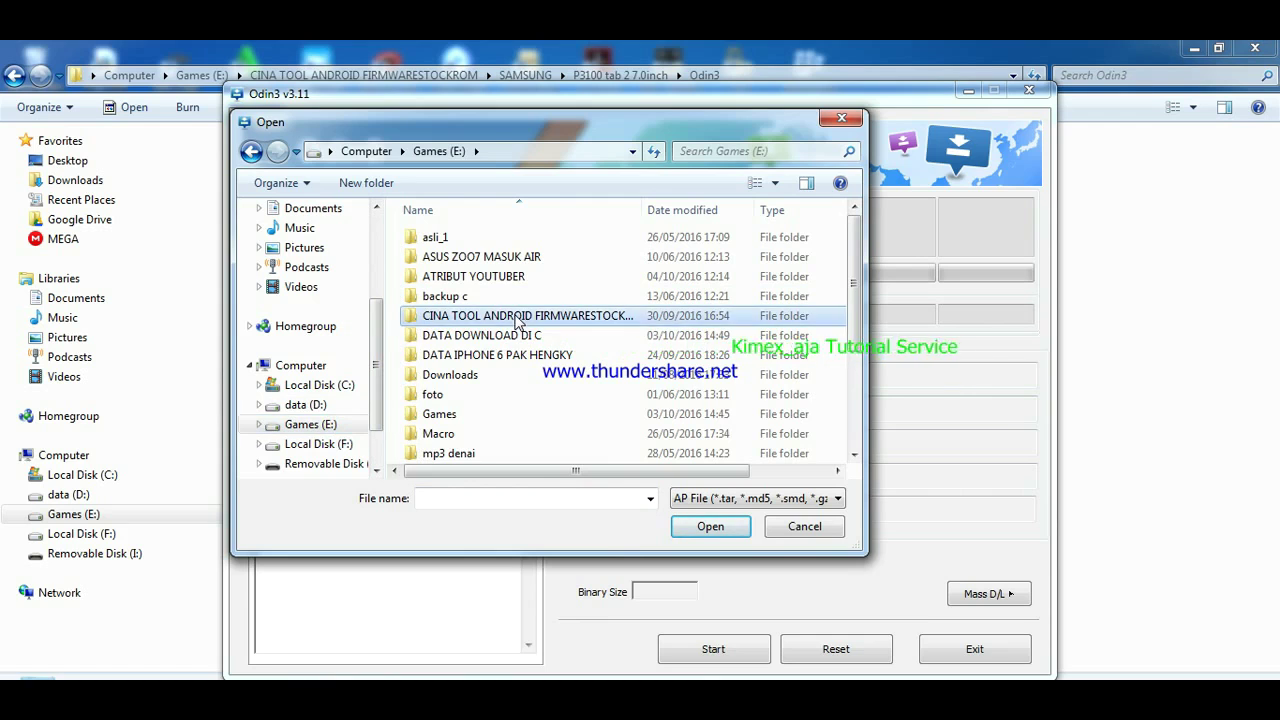
double_click(512, 317)
scroll(514, 320, "down", 5)
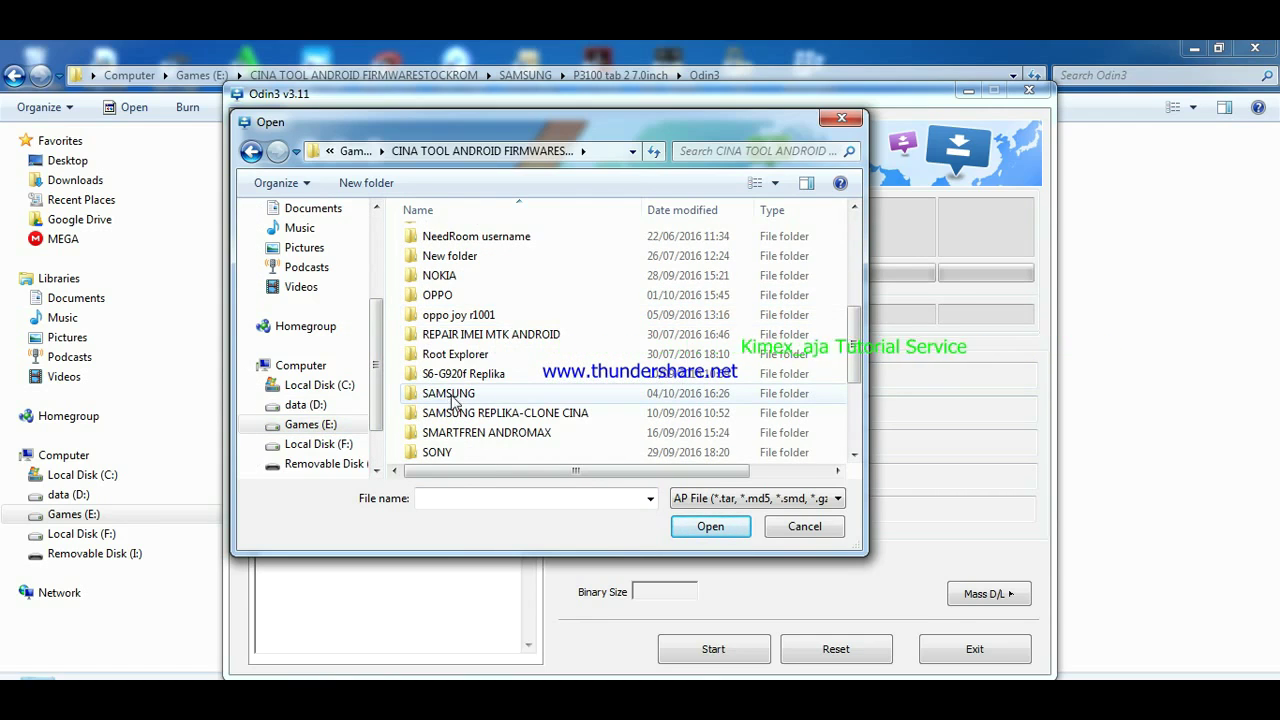
double_click(448, 395)
scroll(489, 375, "down", 1)
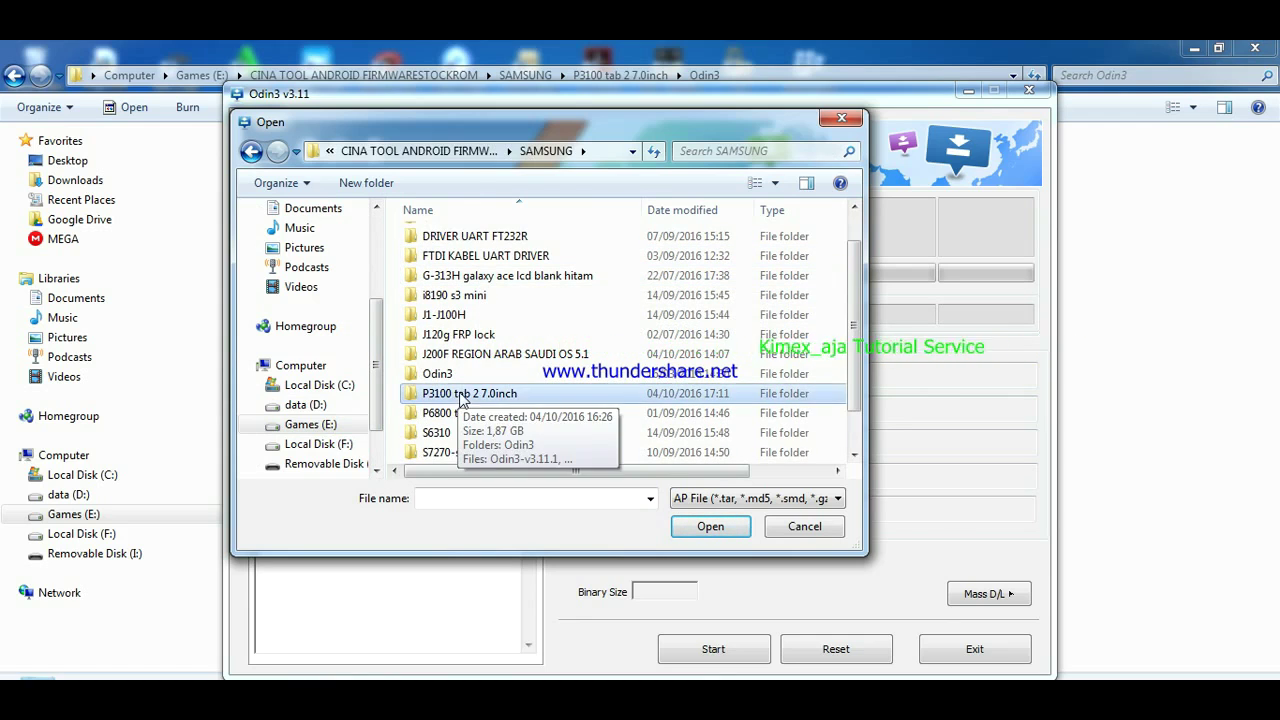
double_click(462, 394)
- Load the P3100XXCME2_P3100OLBCME2_P3100DXDLL1_HOME.tar.md5 firmware as the AP file
left_click(442, 258)
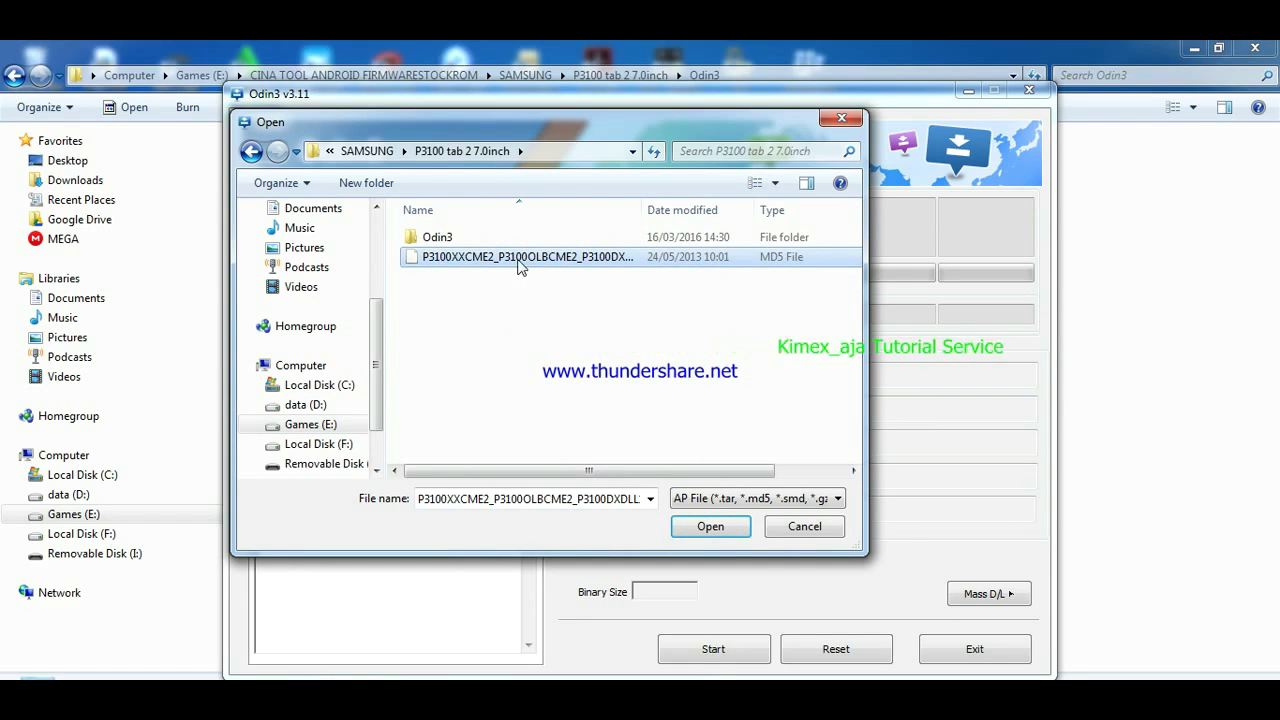
left_click_drag(690, 472, 800, 472)
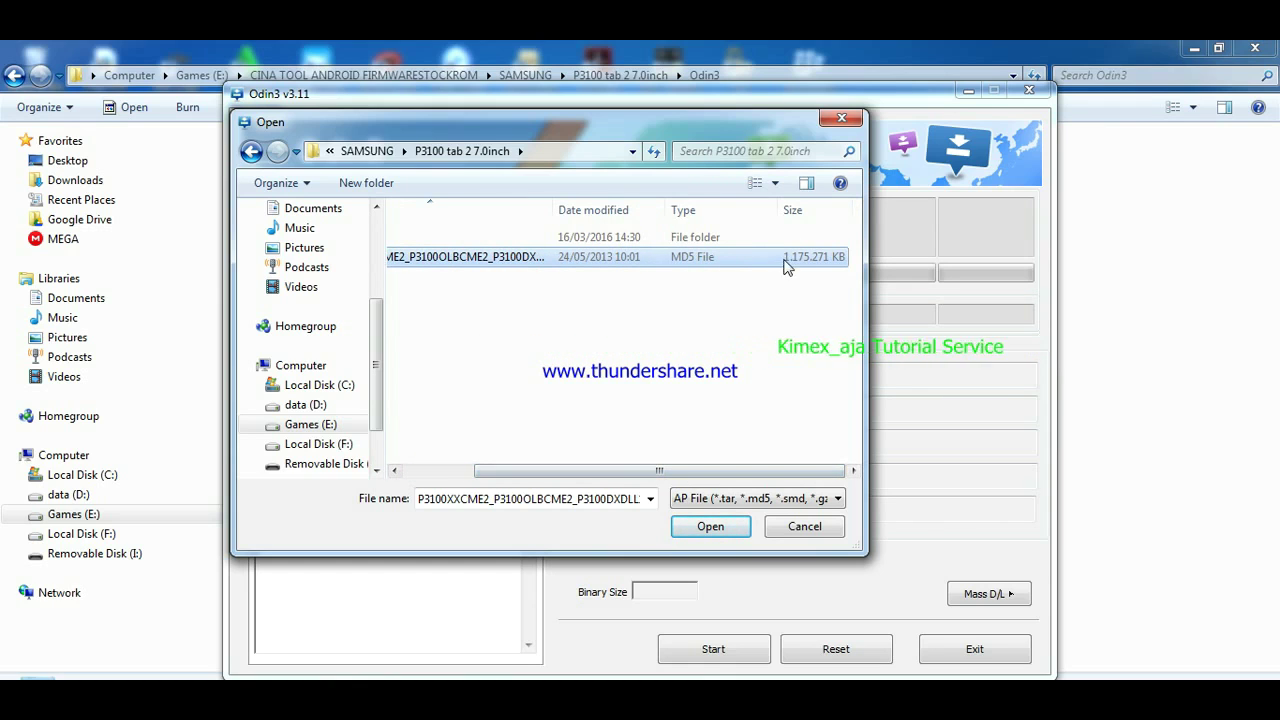
left_click_drag(685, 472, 613, 472)
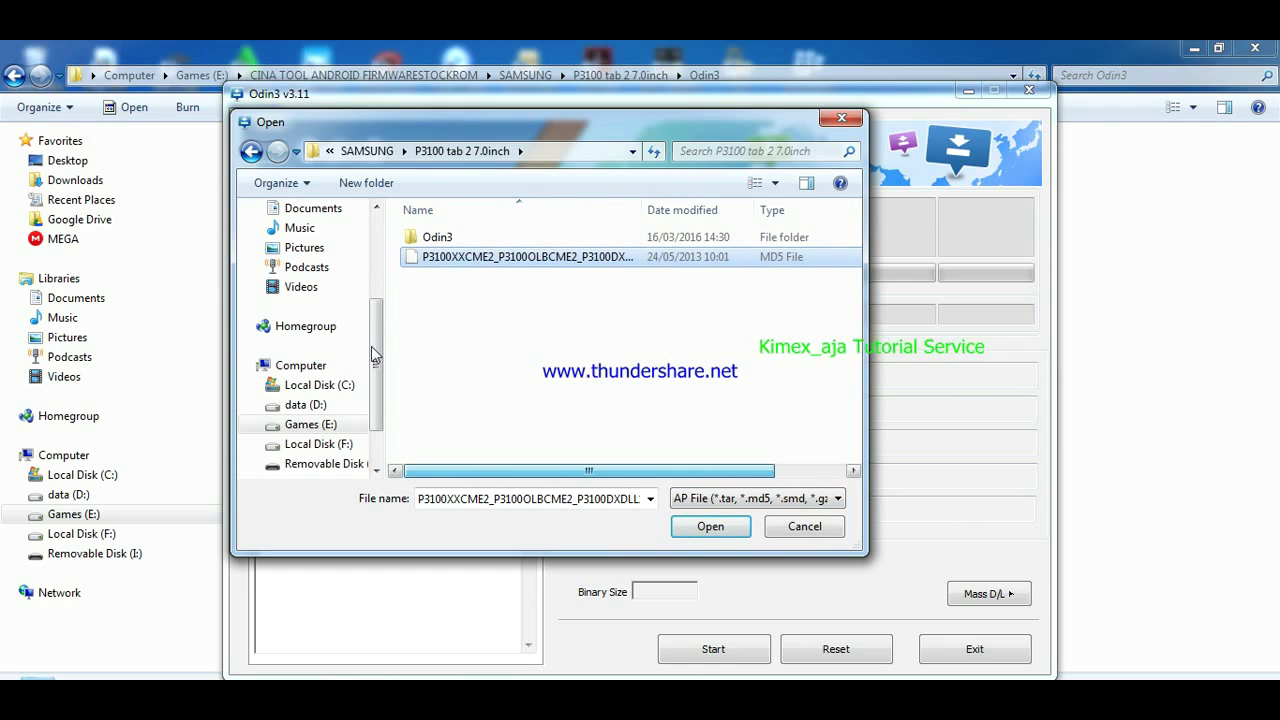
left_click(707, 527)
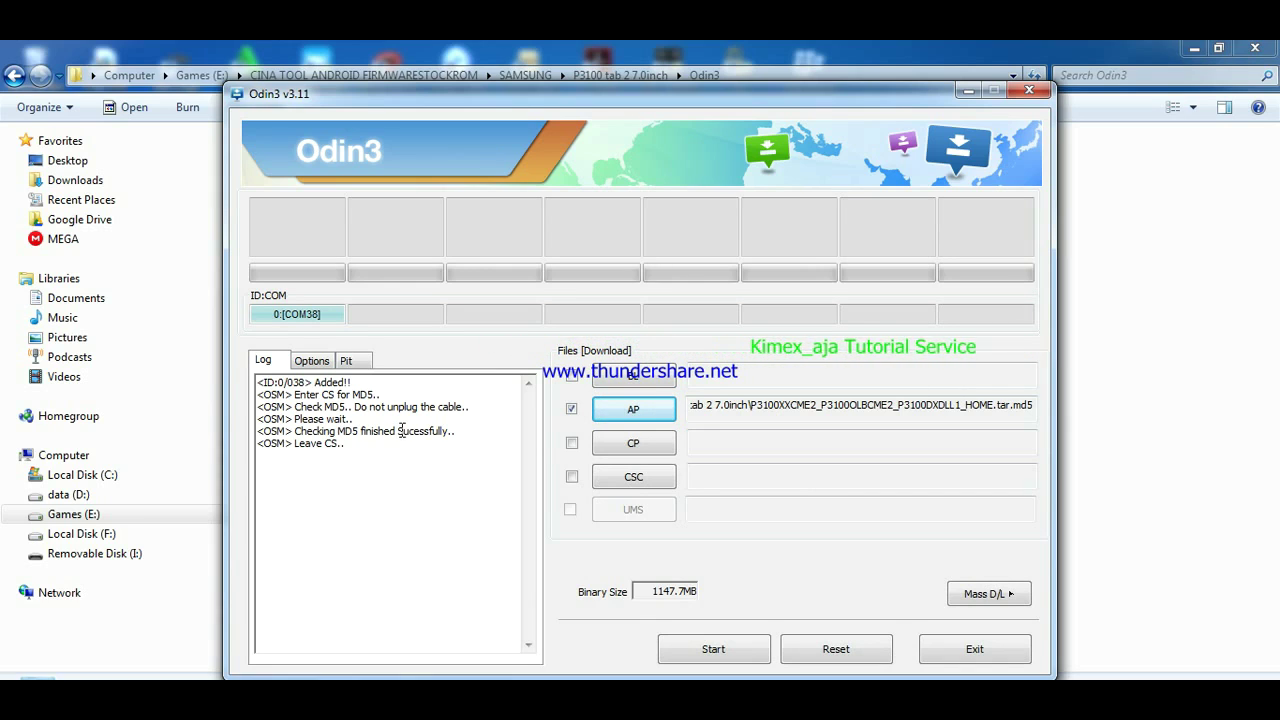
- Review the MD5 check lines in the log and start flashing the AP firmware to the connected device
left_click_drag(460, 434, 345, 425)
left_click(324, 456)
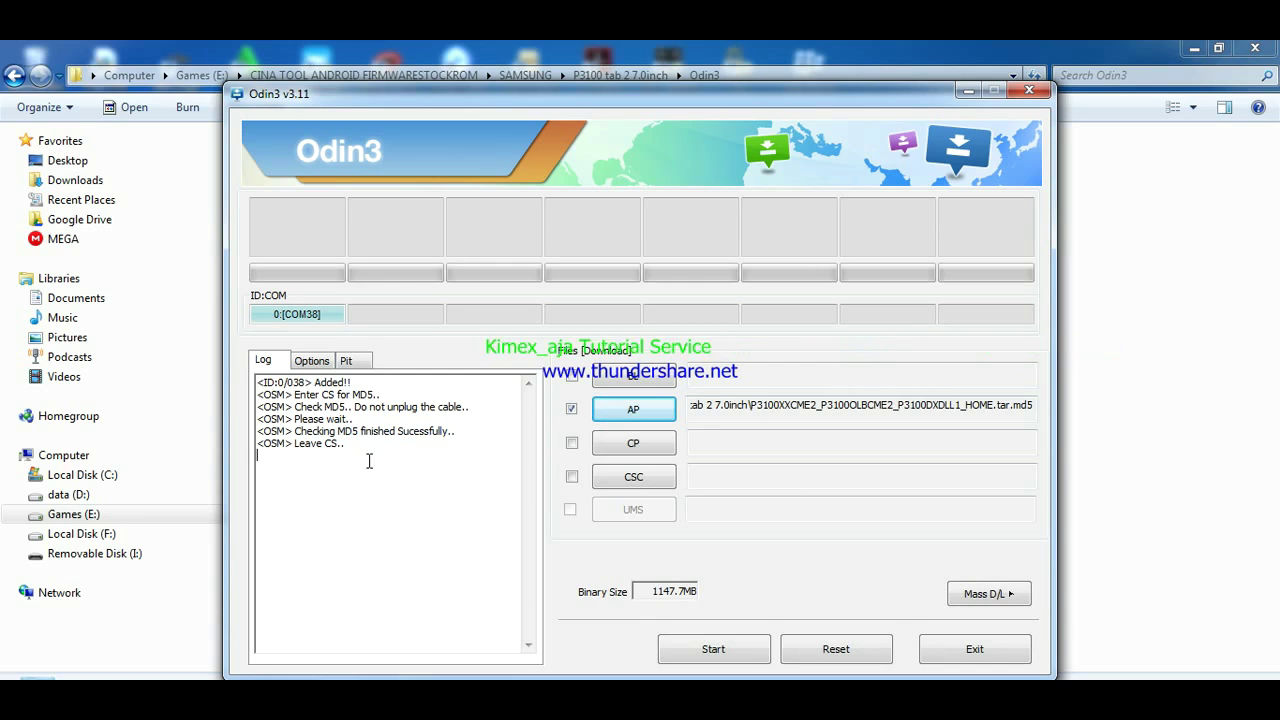
left_click(713, 649)
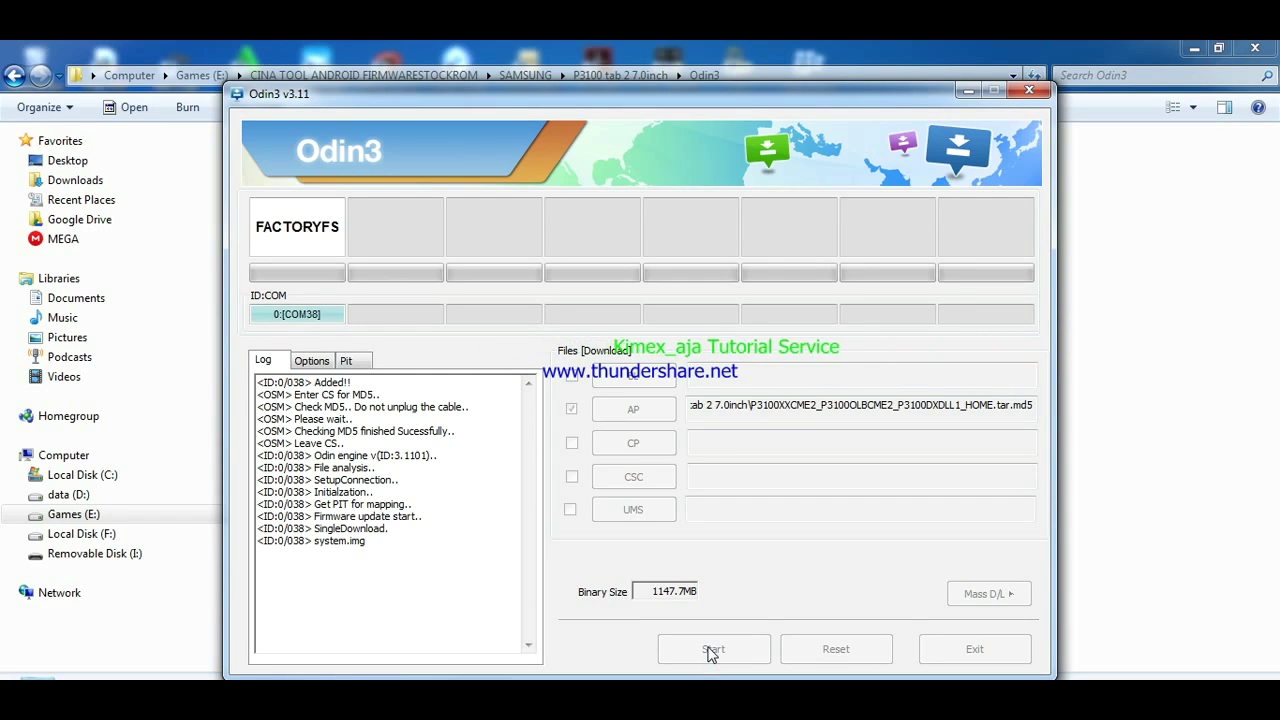